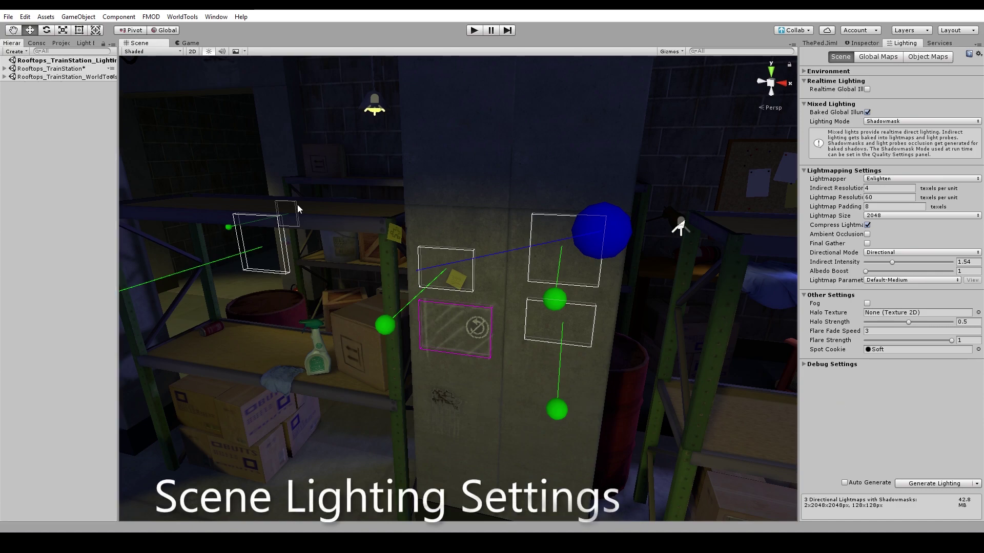
Select the Rooftops_TrainStation_Lighting scene and widen the Hierarchy and Lighting panels so labels read fully
{"action": "left_click_drag", "start_coordinate": [118, 93], "coordinate": [154, 95]}
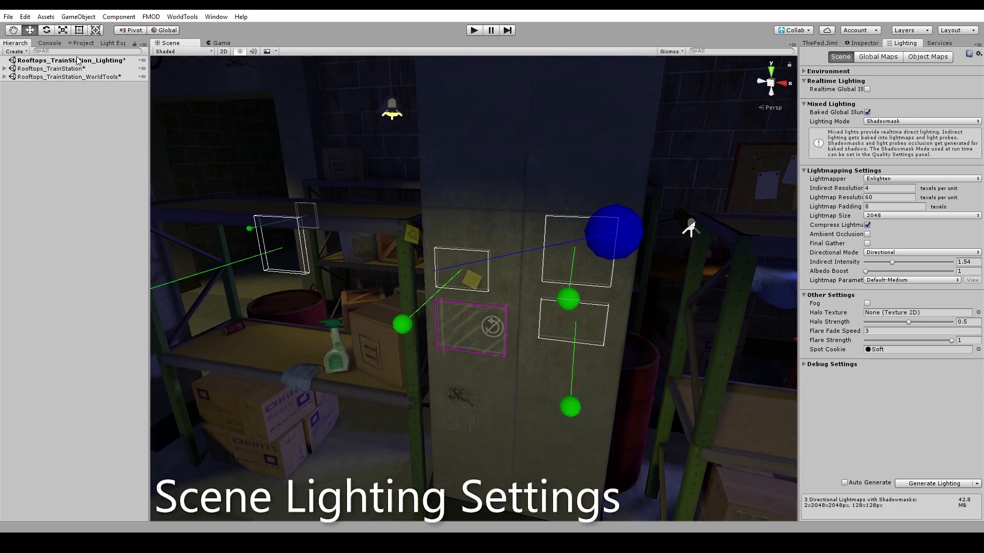
{"action": "left_click", "coordinate": [78, 61]}
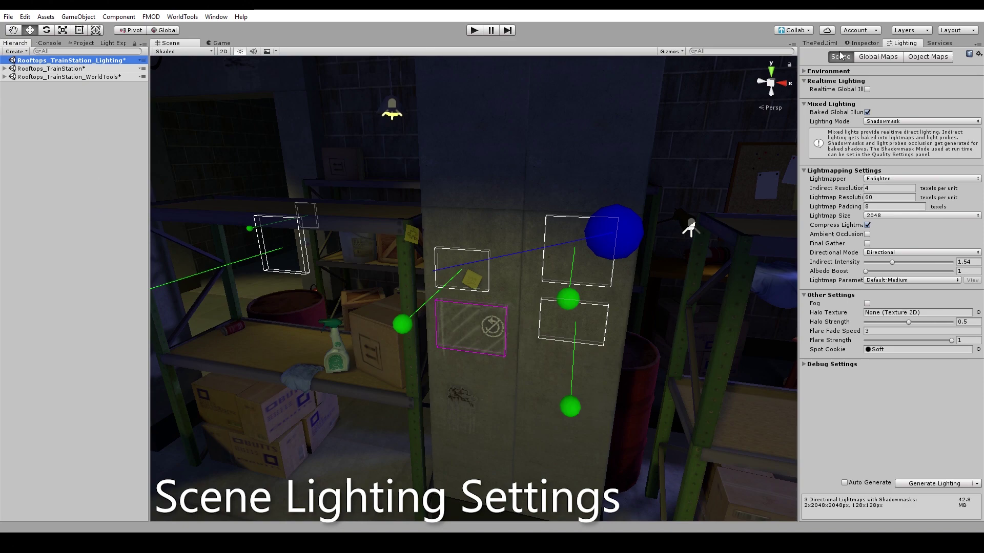
{"action": "left_click", "coordinate": [890, 45]}
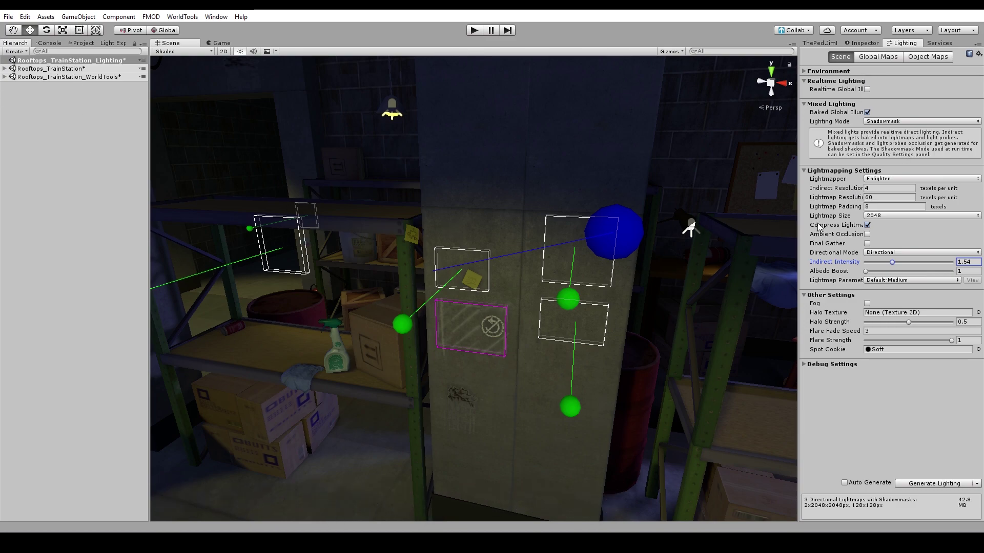
{"action": "left_click_drag", "start_coordinate": [799, 125], "coordinate": [744, 125]}
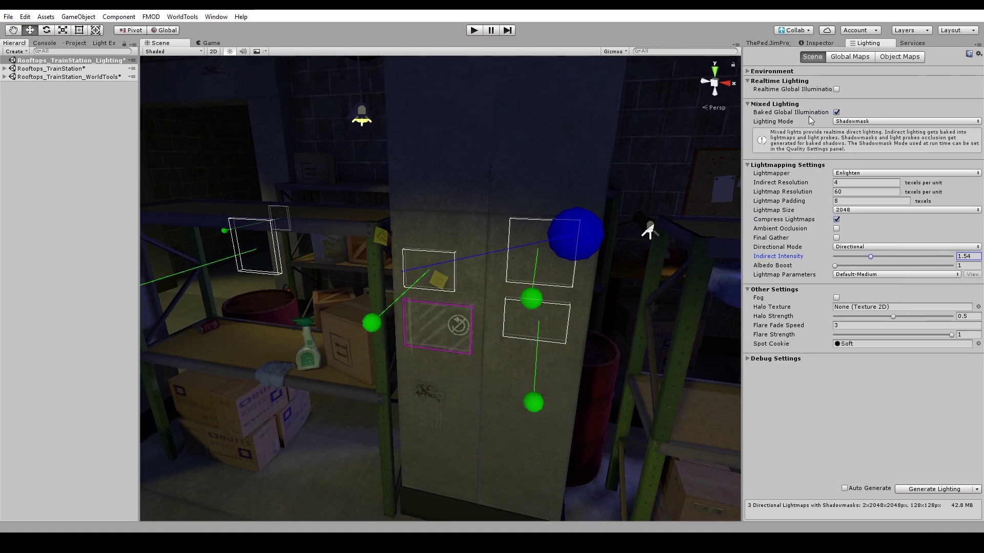
{"action": "mouse_move", "coordinate": [809, 115]}
{"action": "left_click", "coordinate": [861, 123]}
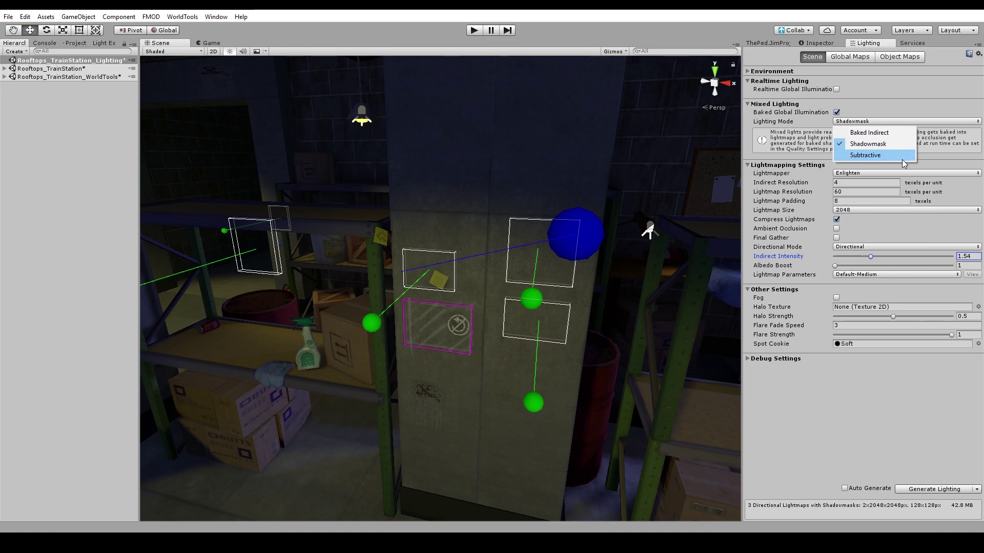
{"action": "left_click", "coordinate": [964, 156]}
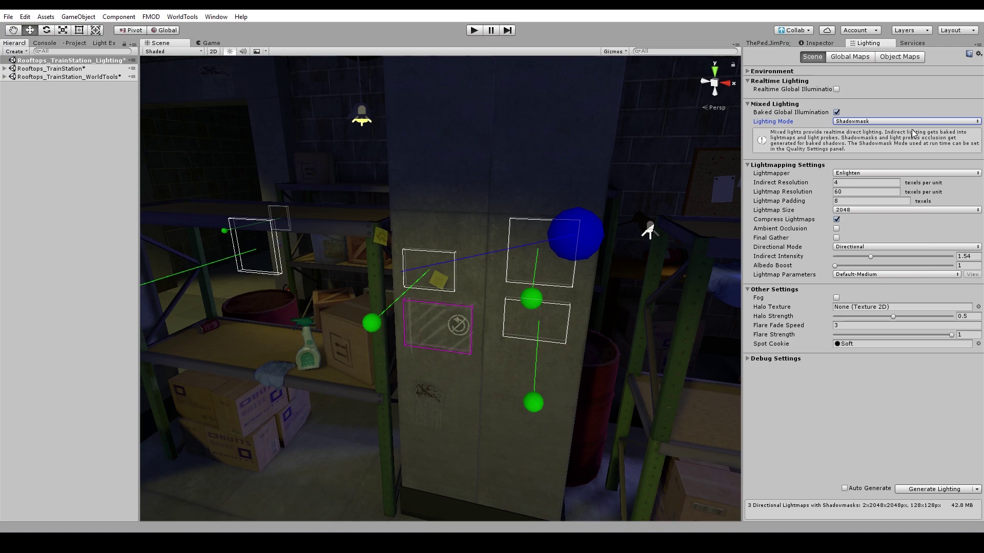
{"action": "left_click", "coordinate": [866, 154]}
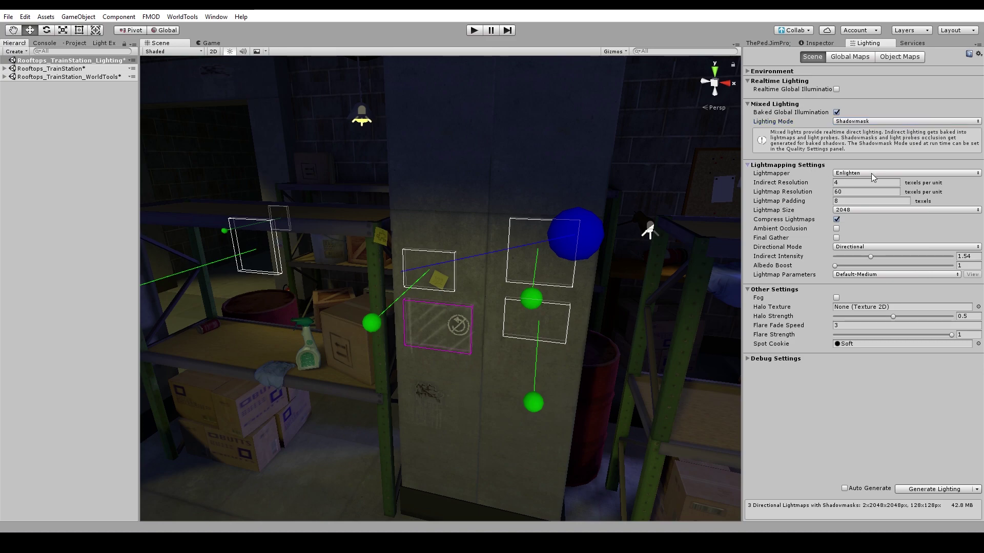
{"action": "left_click", "coordinate": [871, 173]}
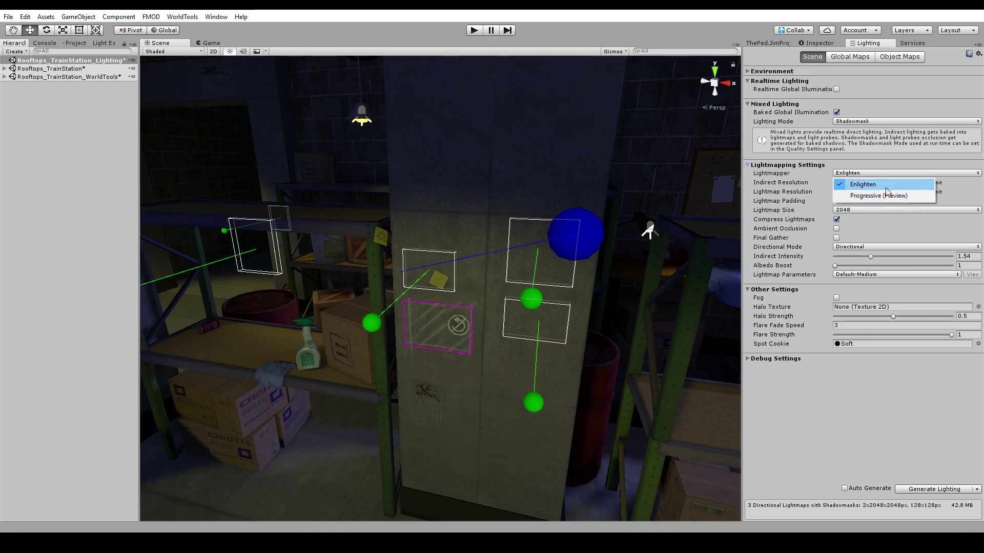
{"action": "left_click", "coordinate": [888, 185]}
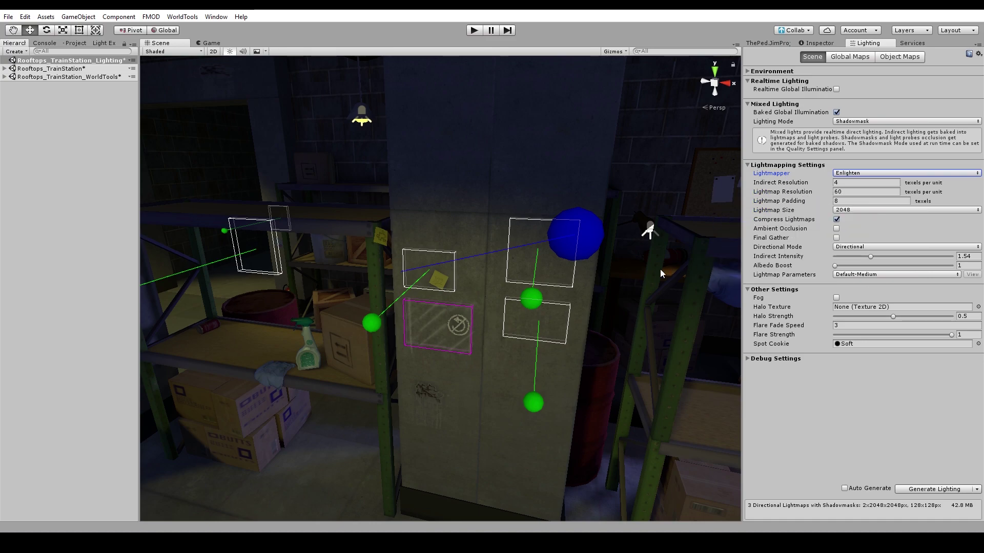
{"action": "left_click", "coordinate": [841, 191]}
{"action": "left_click", "coordinate": [841, 183]}
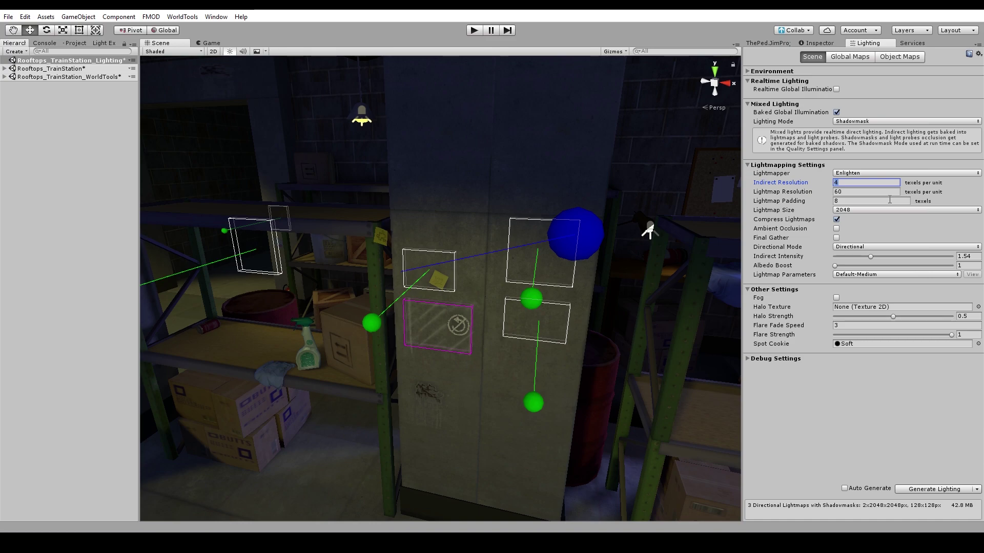
{"action": "left_click", "coordinate": [838, 193]}
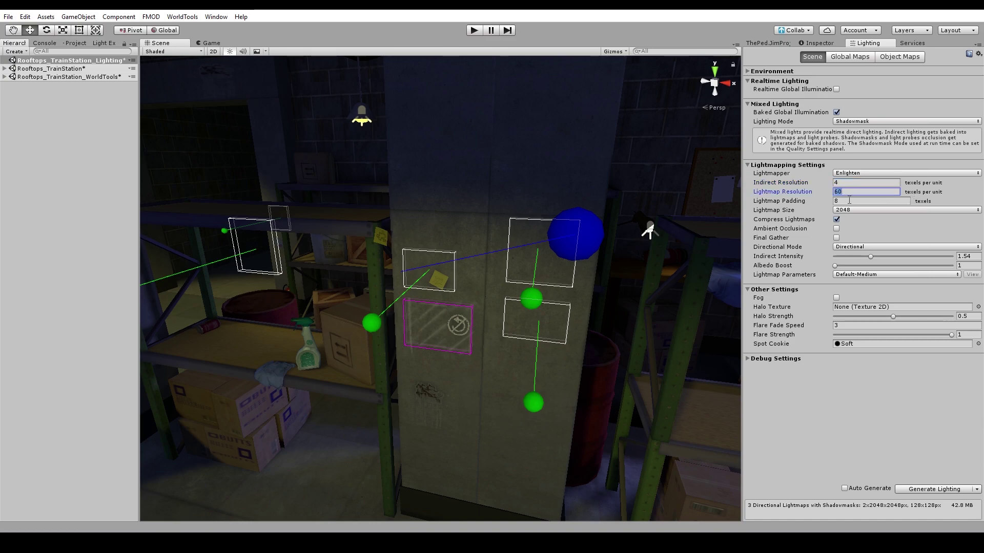
{"action": "right_click_drag", "start_coordinate": [451, 290], "coordinate": [574, 288]}
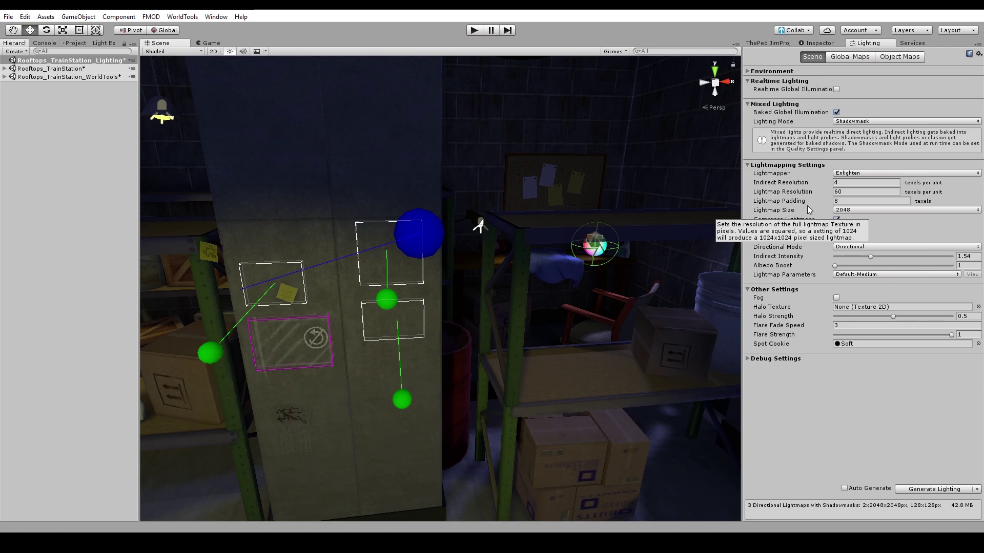
{"action": "right_click_drag", "start_coordinate": [684, 232], "coordinate": [544, 248]}
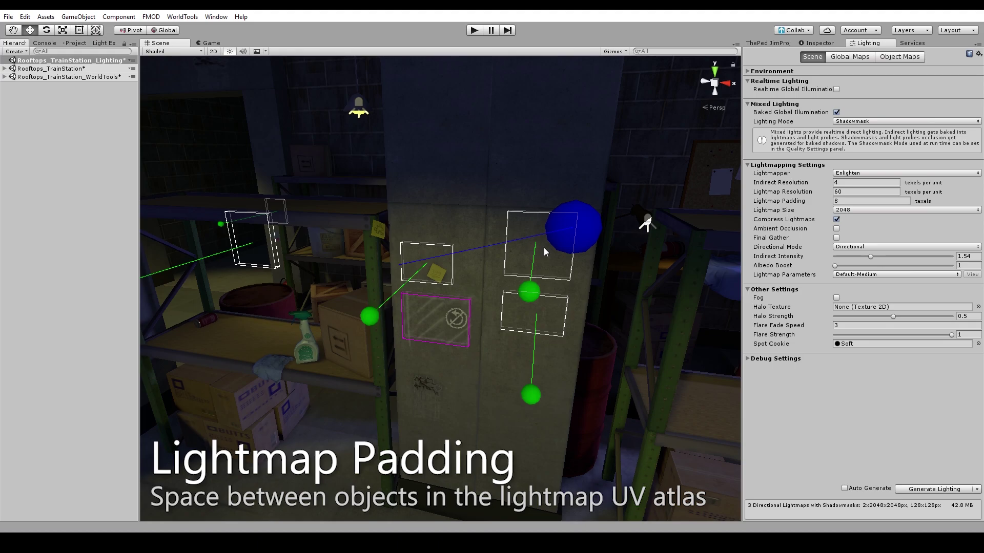
{"action": "right_click_drag", "start_coordinate": [408, 331], "coordinate": [208, 302]}
{"action": "right_click_drag", "start_coordinate": [523, 259], "coordinate": [713, 310]}
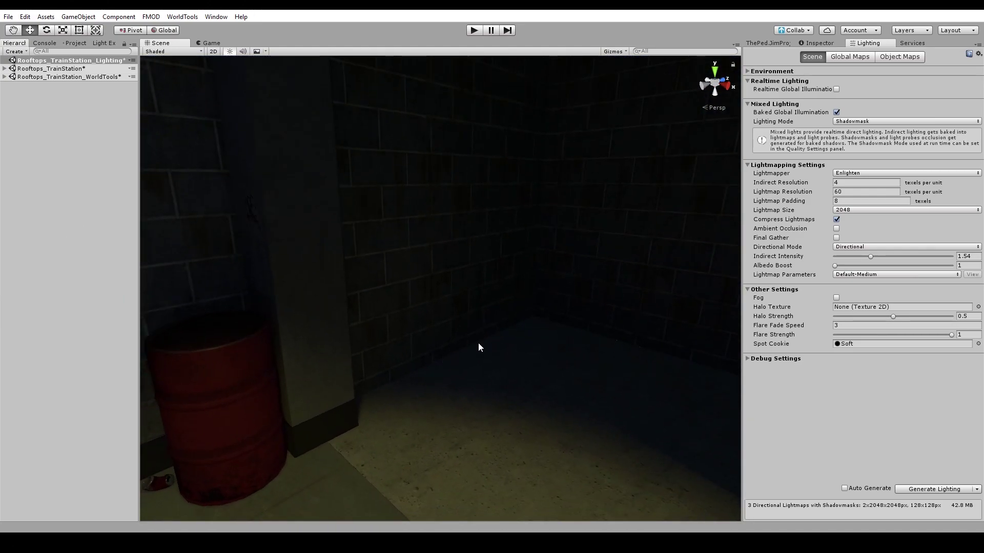
{"action": "right_click_drag", "start_coordinate": [486, 336], "coordinate": [542, 331]}
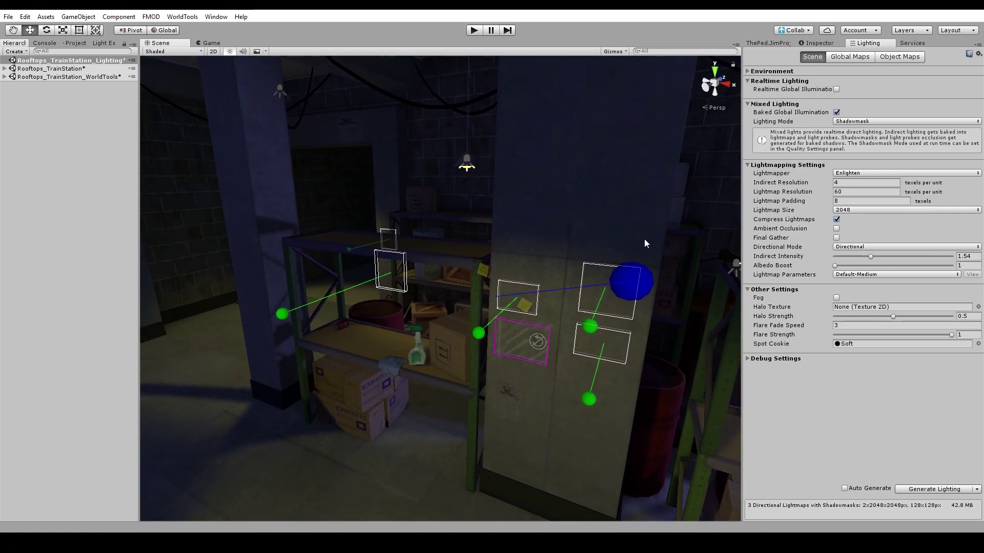
{"action": "left_click", "coordinate": [845, 57]}
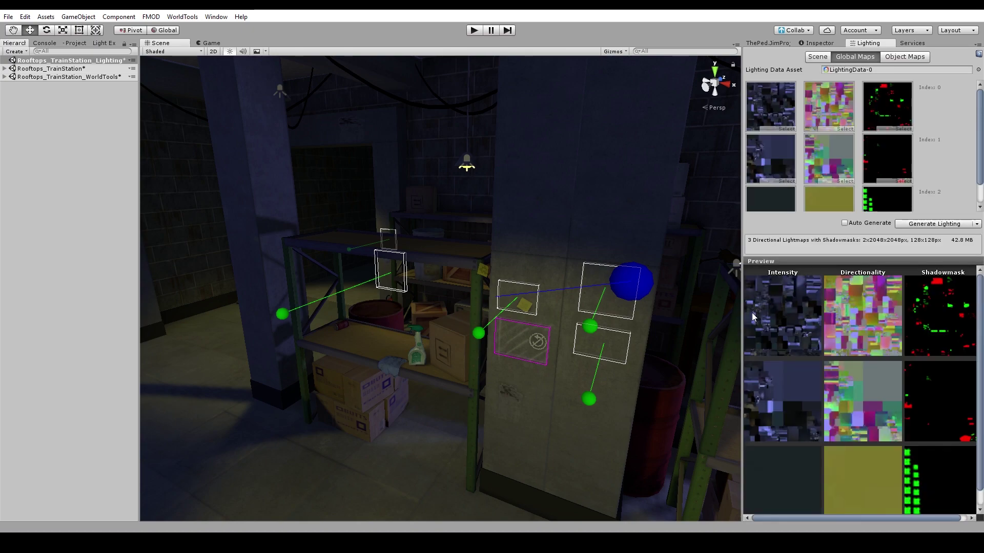
{"action": "right_click_drag", "start_coordinate": [543, 290], "coordinate": [663, 270]}
{"action": "right_click_drag", "start_coordinate": [537, 300], "coordinate": [569, 352]}
{"action": "key", "text": "w"}
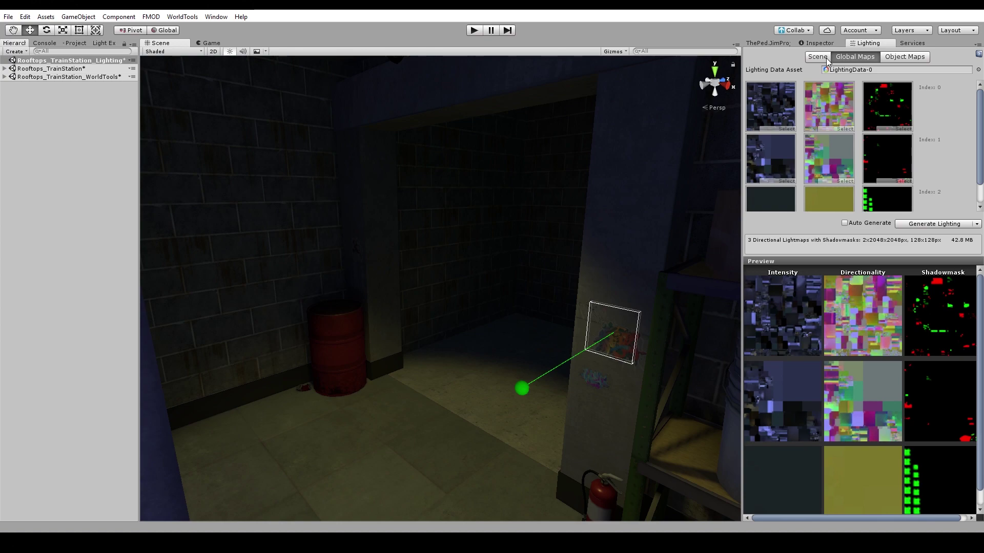
{"action": "left_click", "coordinate": [820, 43]}
{"action": "left_click", "coordinate": [768, 44]}
{"action": "left_click", "coordinate": [823, 43]}
{"action": "left_click", "coordinate": [866, 43]}
{"action": "left_click", "coordinate": [816, 57]}
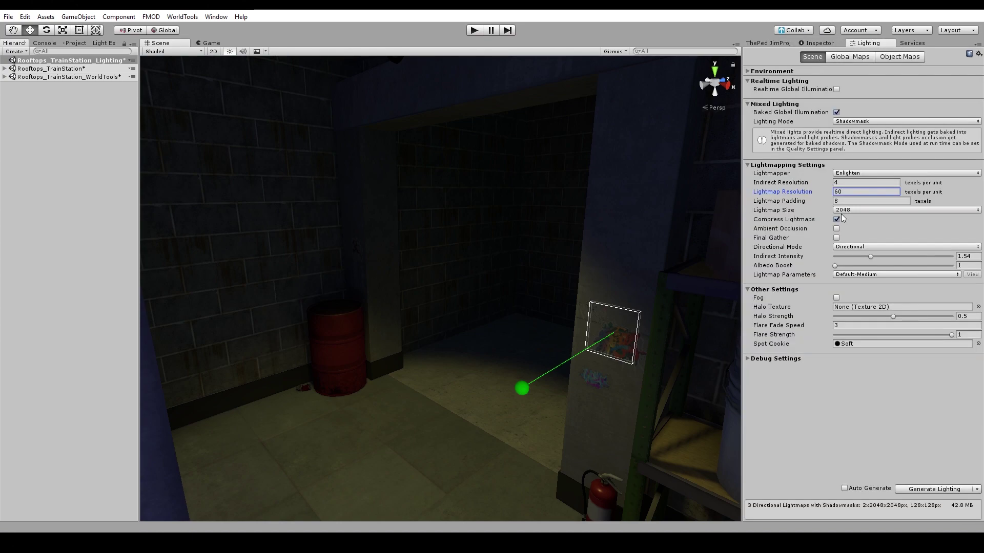
{"action": "right_click_drag", "start_coordinate": [597, 266], "coordinate": [702, 270]}
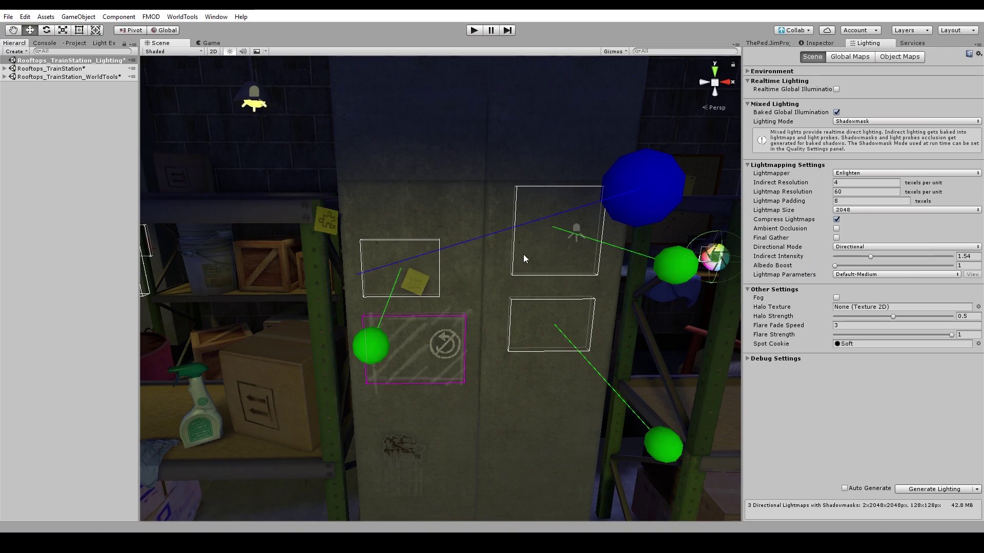
{"action": "left_click_drag", "start_coordinate": [461, 266], "coordinate": [591, 288], "text": "alt"}
{"action": "scroll", "coordinate": [481, 248], "scroll_direction": "down", "scroll_amount": 5}
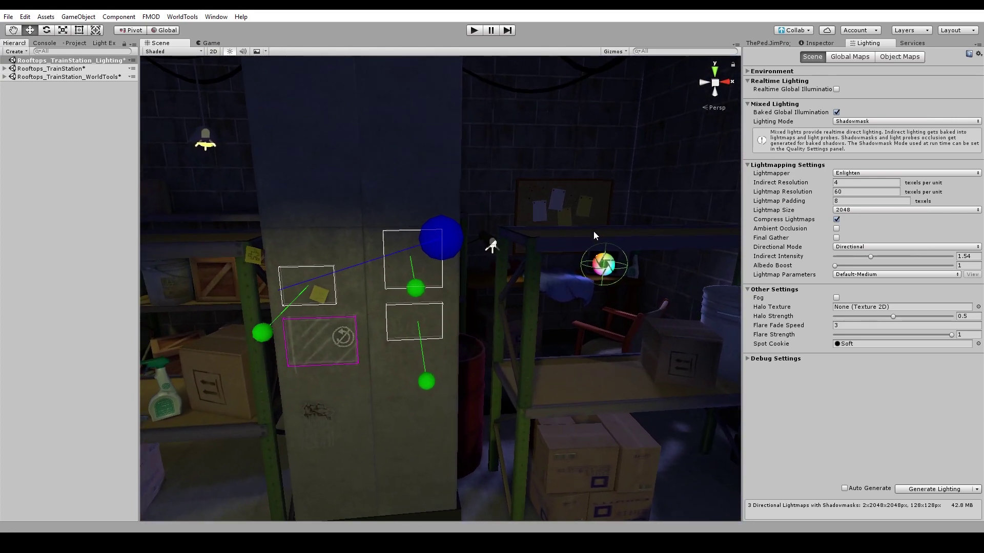
Select the concrete column ConstructionBeam (2) and review its static flags, confirming Lightmap Static is enabled
{"action": "left_click", "coordinate": [428, 311]}
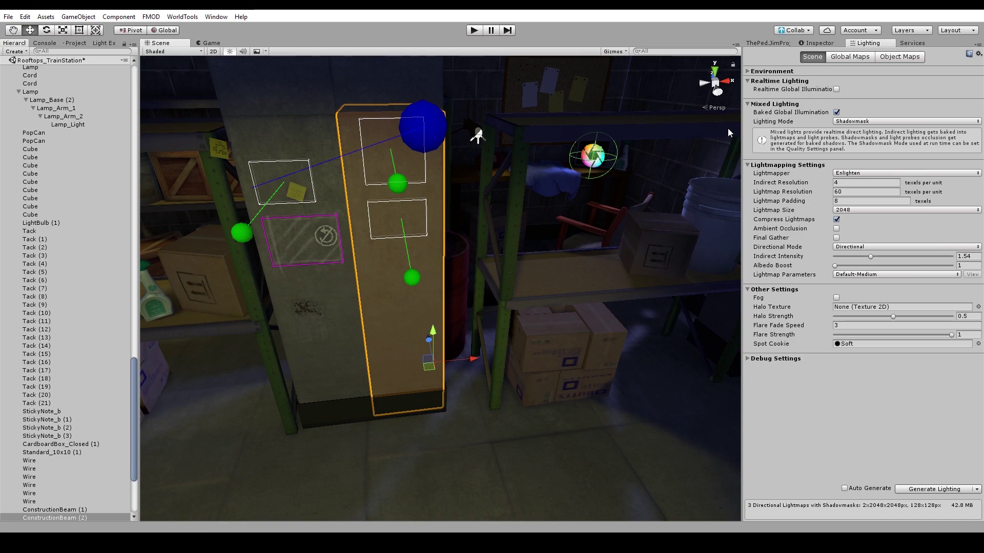
{"action": "left_click", "coordinate": [814, 44]}
{"action": "left_click_drag", "start_coordinate": [461, 241], "coordinate": [567, 256], "text": "alt"}
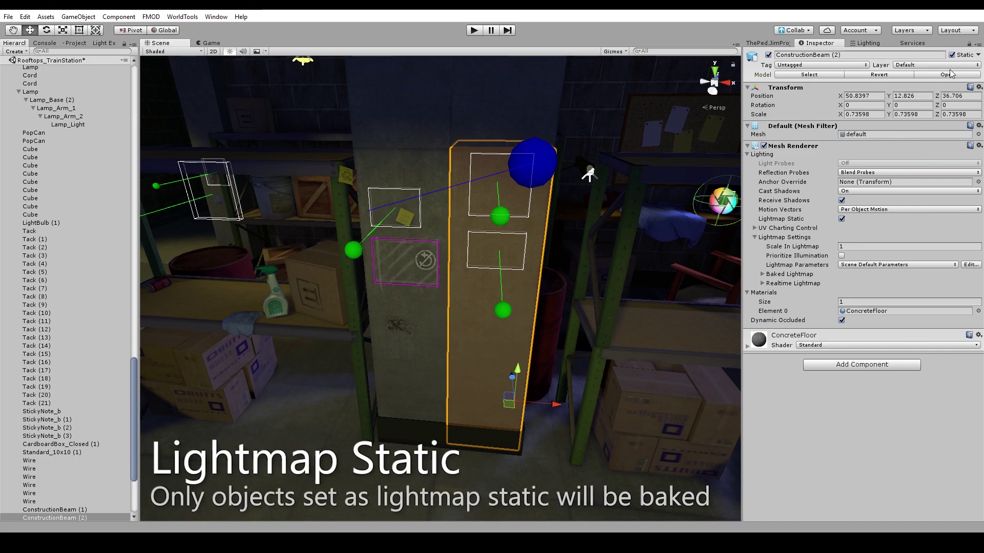
{"action": "left_click", "coordinate": [976, 56]}
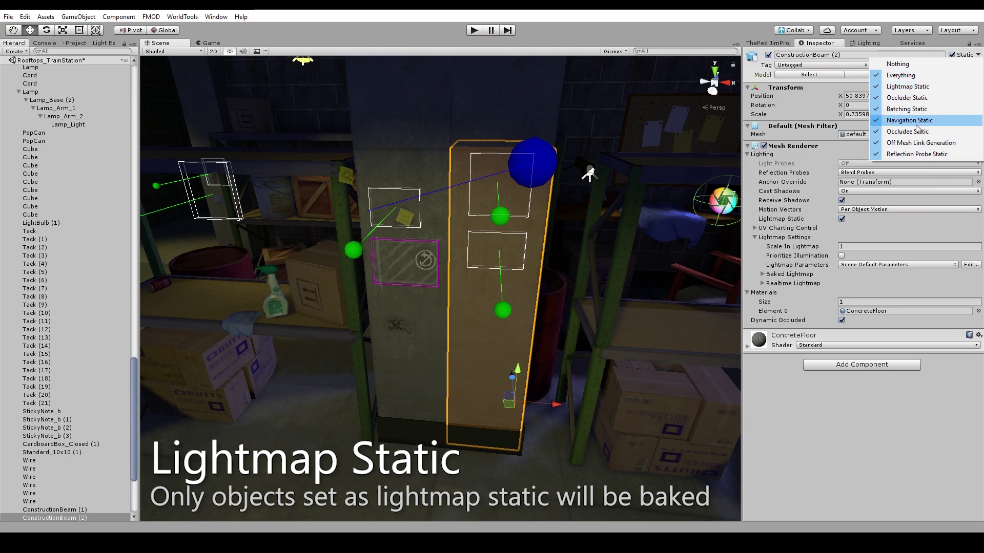
{"action": "left_click", "coordinate": [975, 55]}
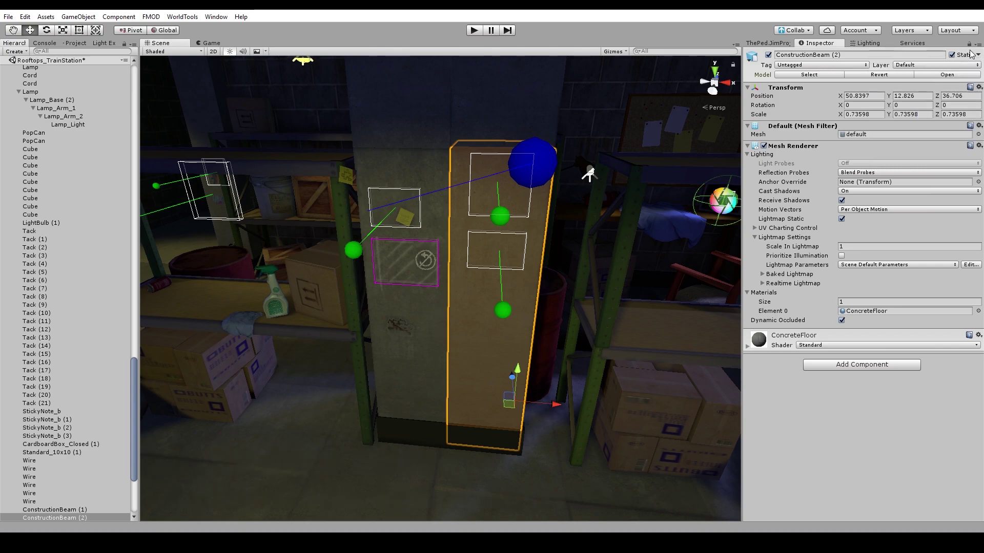